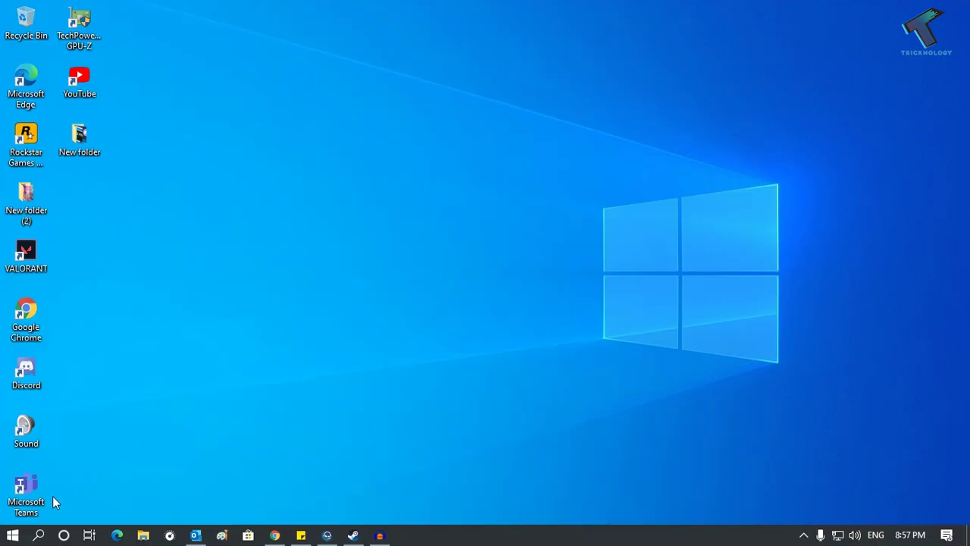
# Step: Search Start for 'store' and launch the Microsoft Store app
pyautogui.click(10, 535)
pyautogui.write('s')
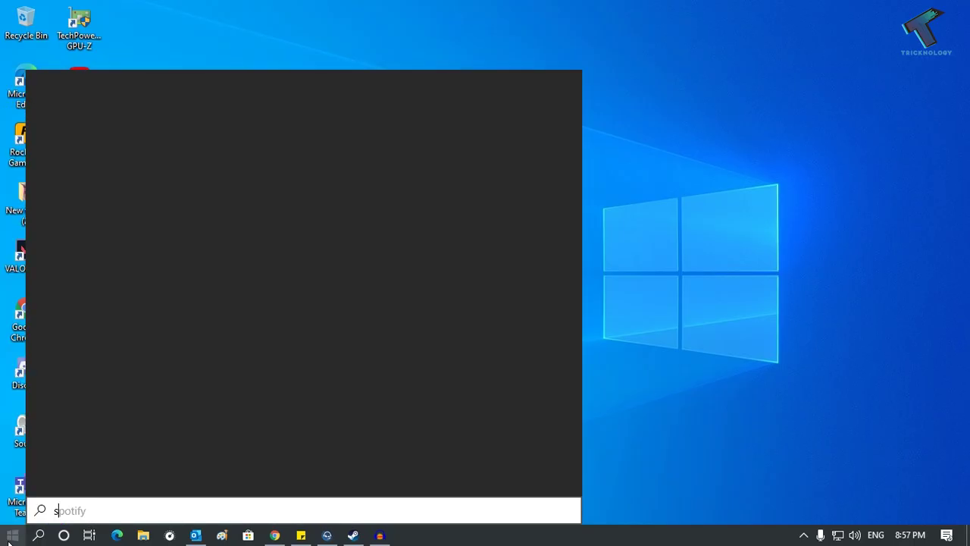
pyautogui.write('tore')
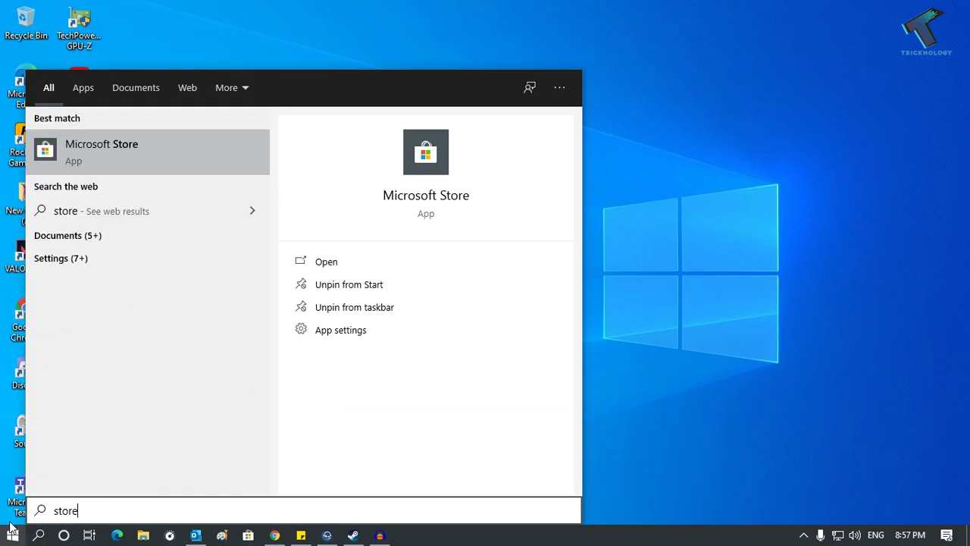
pyautogui.click(112, 152)
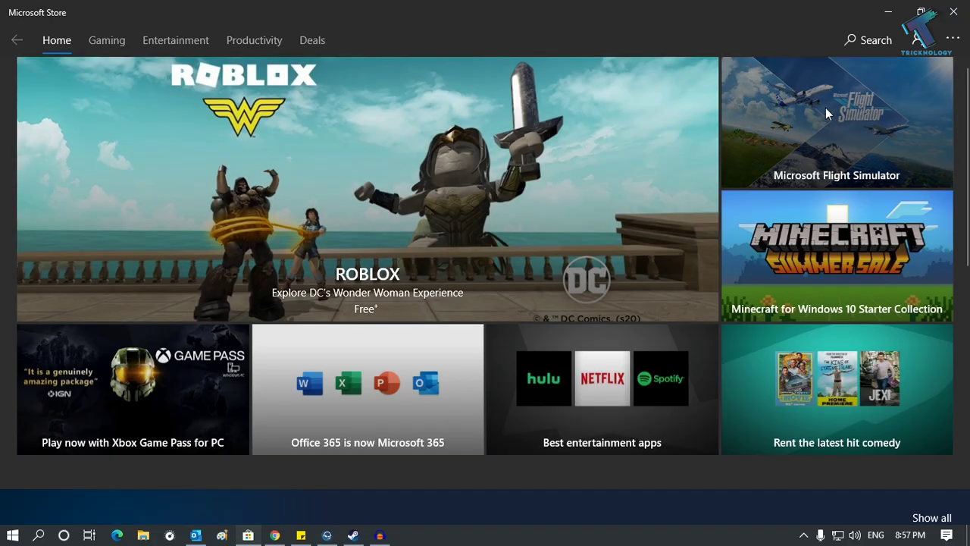
# Step: Check Netflix in the Store's Downloads and updates library, confirming version 6.96.725.0
pyautogui.click(952, 41)
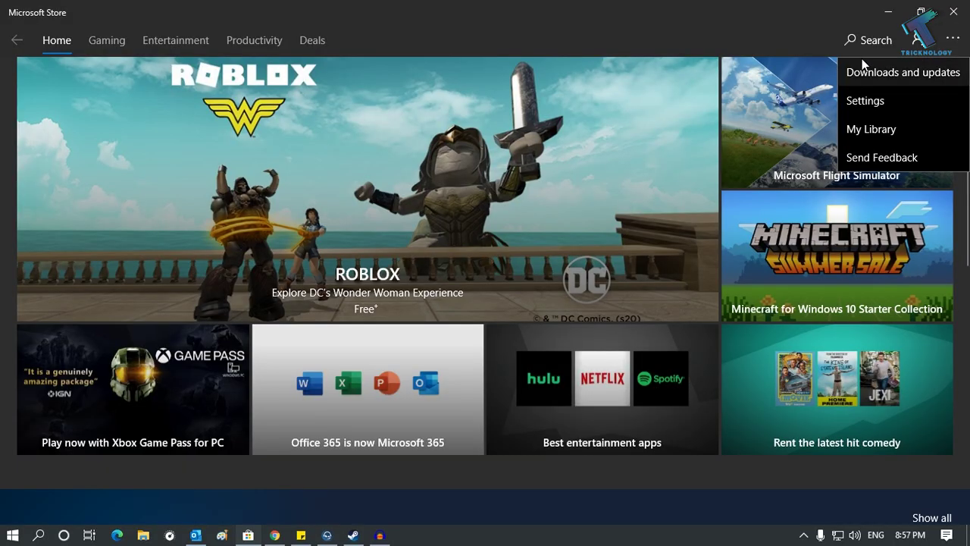
pyautogui.click(930, 72)
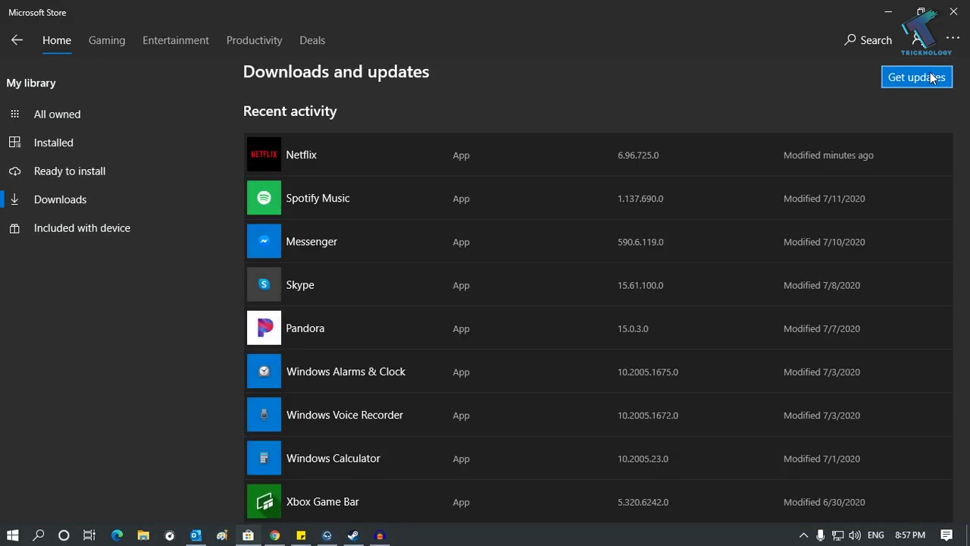
pyautogui.scroll(-1, 451, 227)
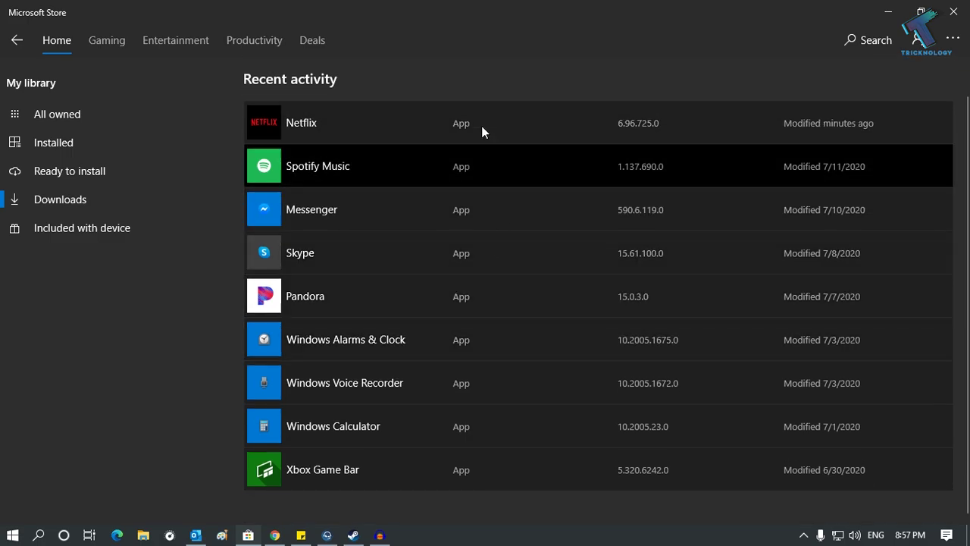
pyautogui.scroll(1, 485, 197)
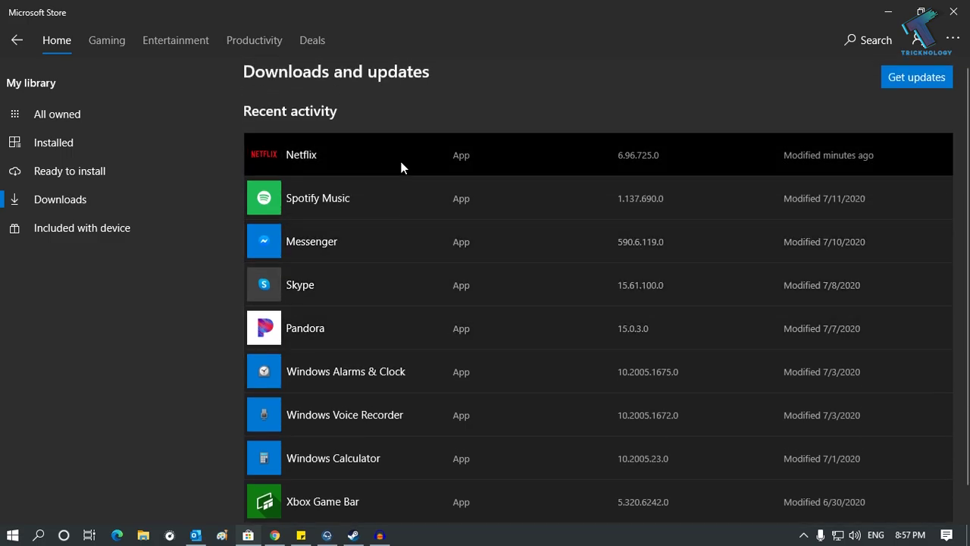
pyautogui.click(399, 158)
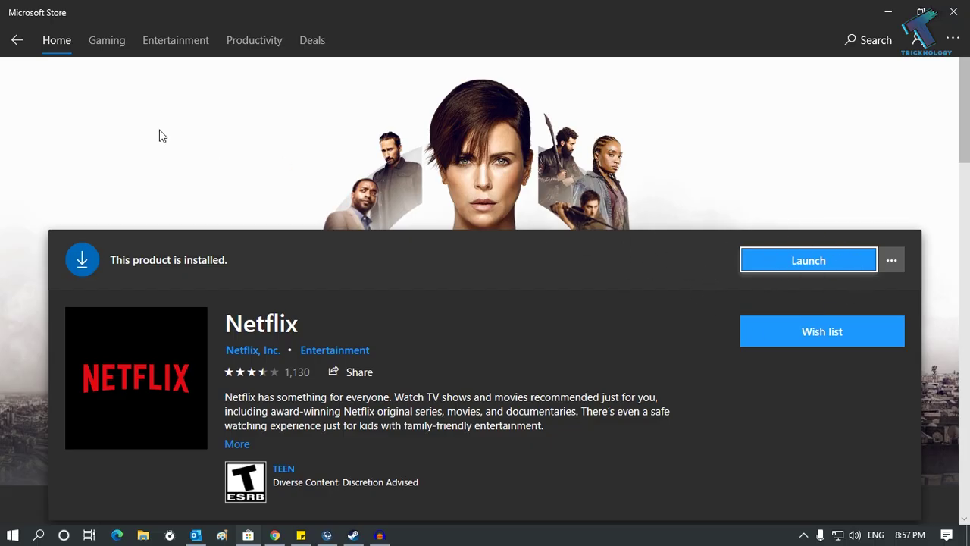
pyautogui.click(15, 42)
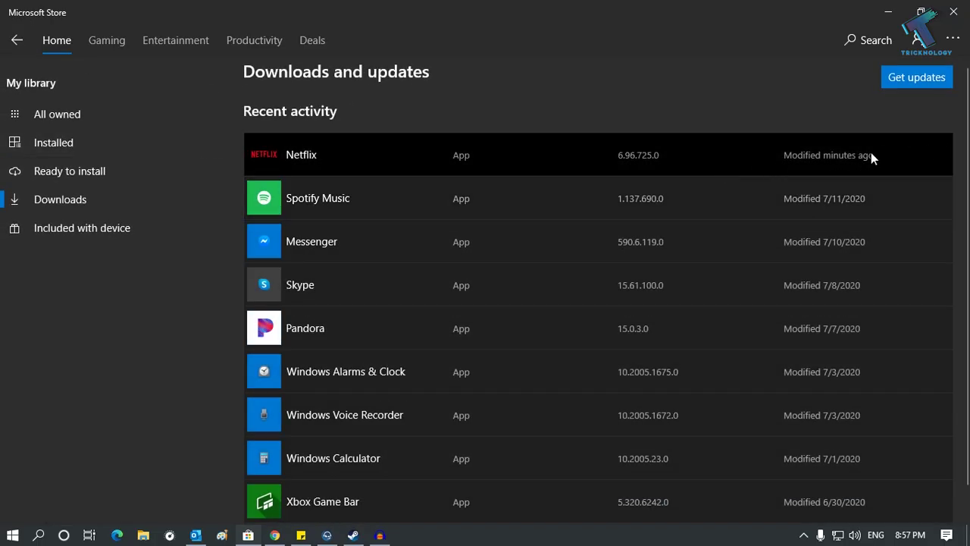
pyautogui.click(807, 154)
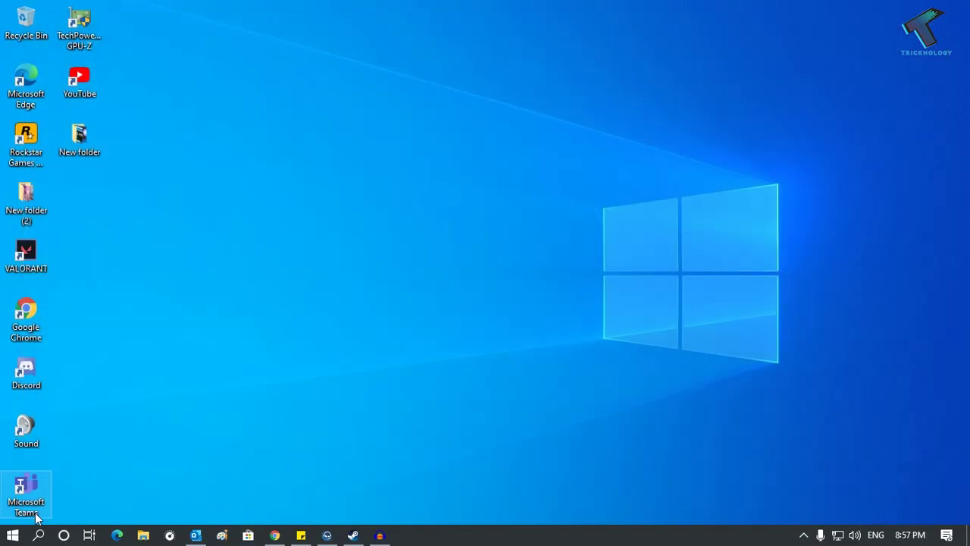
# Step: Open Netflix's advanced options from Settings > Apps & features
pyautogui.click(12, 535)
pyautogui.moveTo(15, 506)
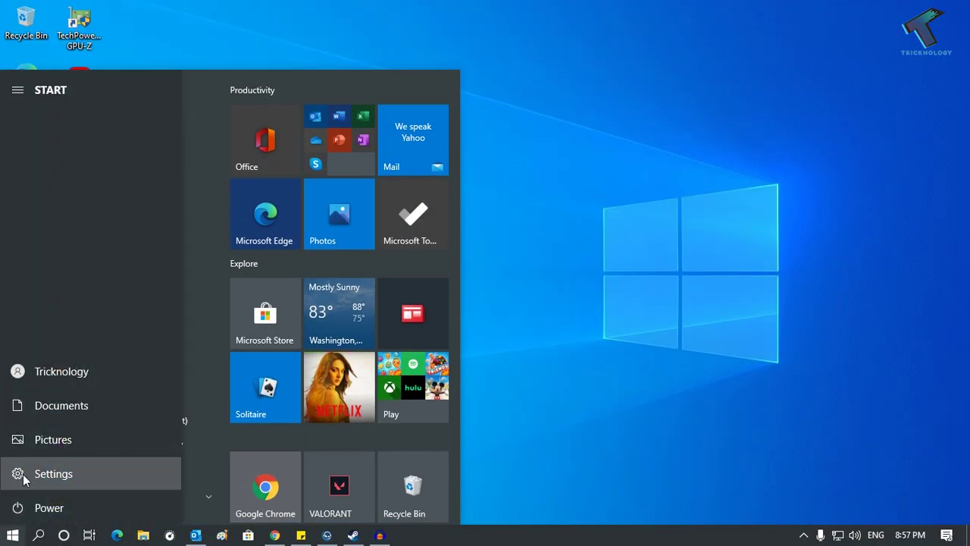
pyautogui.click(24, 475)
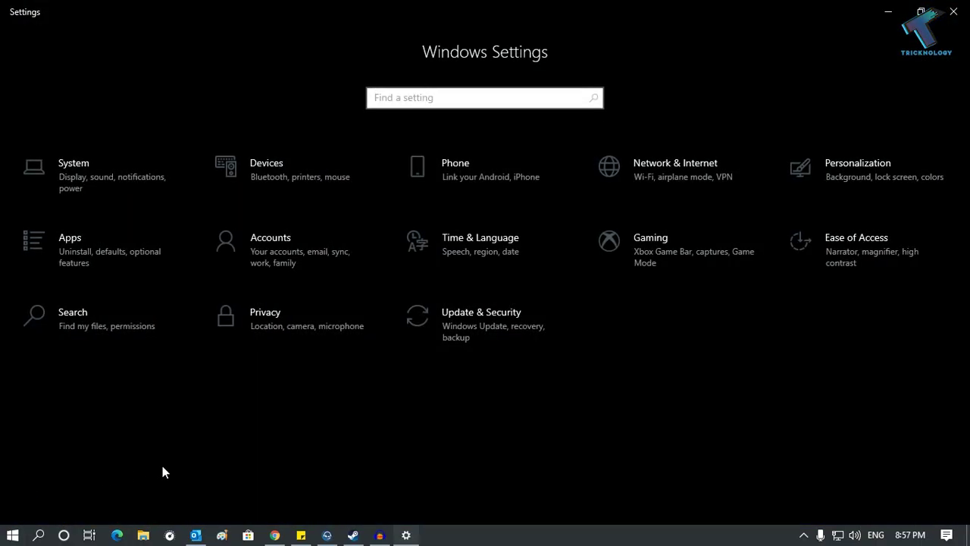
pyautogui.click(100, 261)
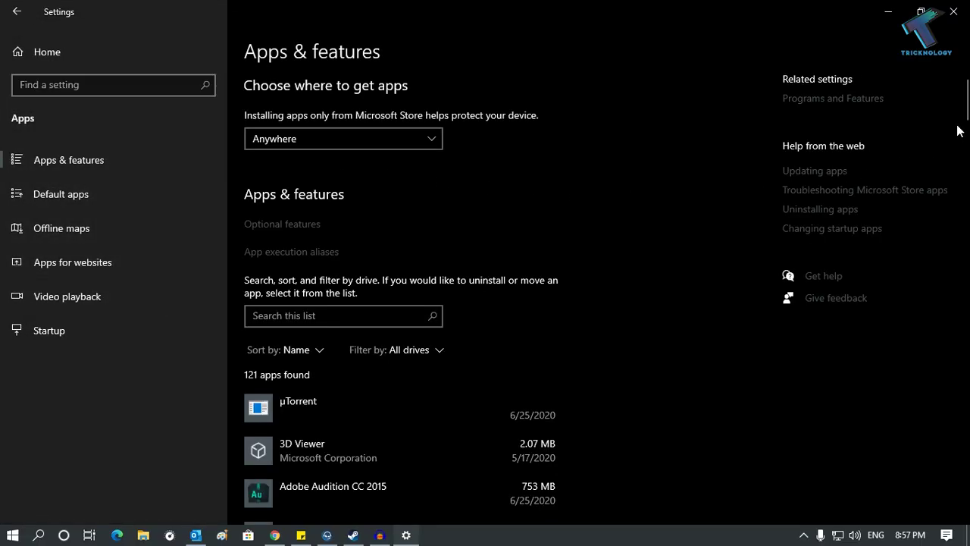
pyautogui.moveTo(966, 107); pyautogui.dragTo(934, 350)
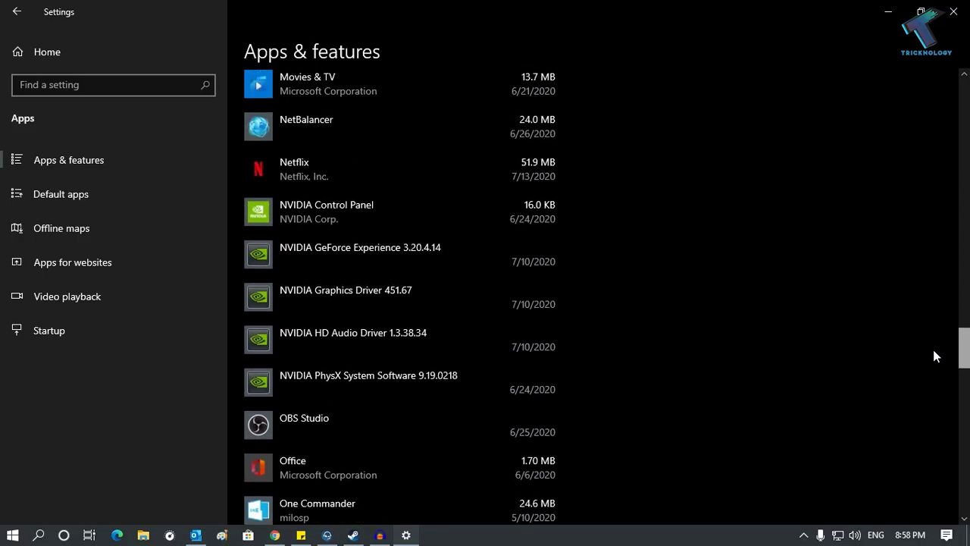
pyautogui.click(384, 179)
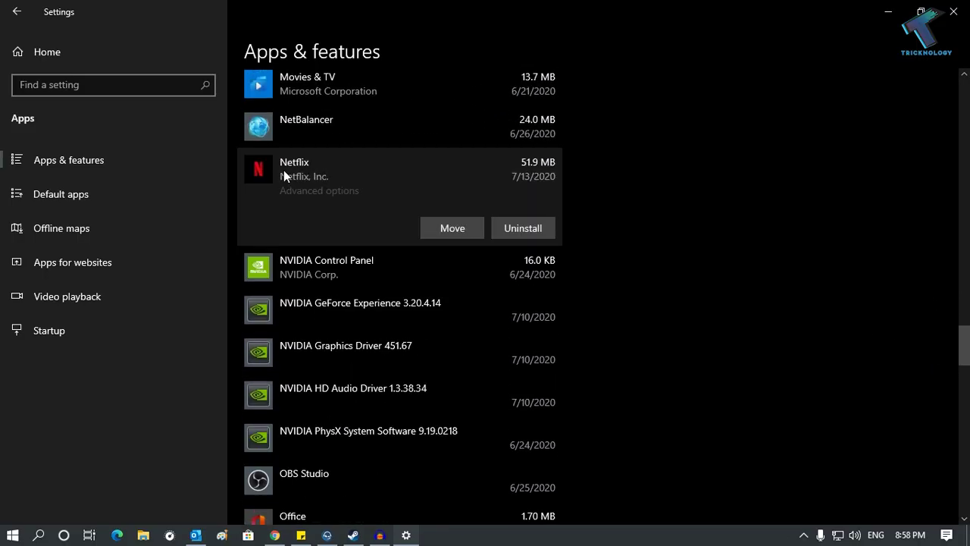
pyautogui.click(325, 194)
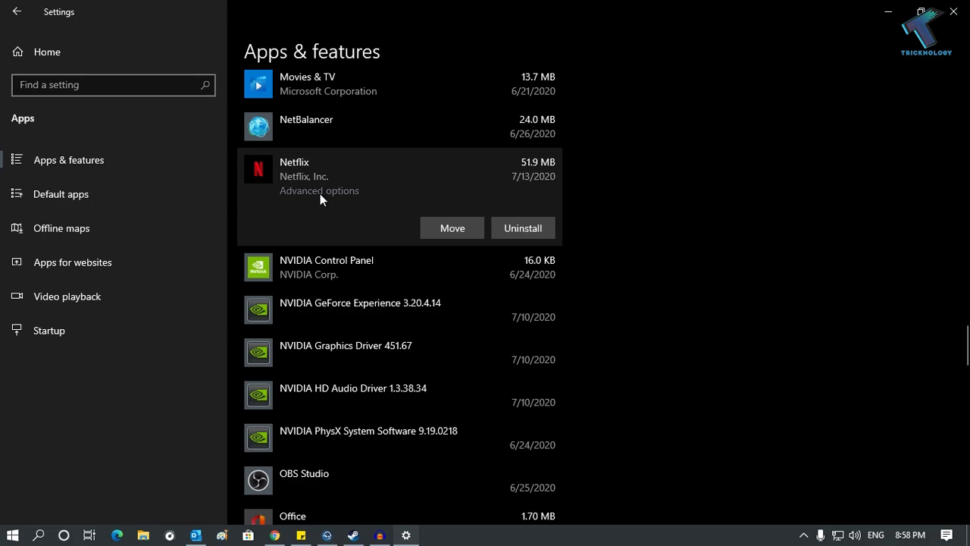
# Step: Terminate Netflix, reset it to delete its app data, then minimize Settings
pyautogui.scroll(-2, 326, 216)
pyautogui.scroll(-2, 326, 223)
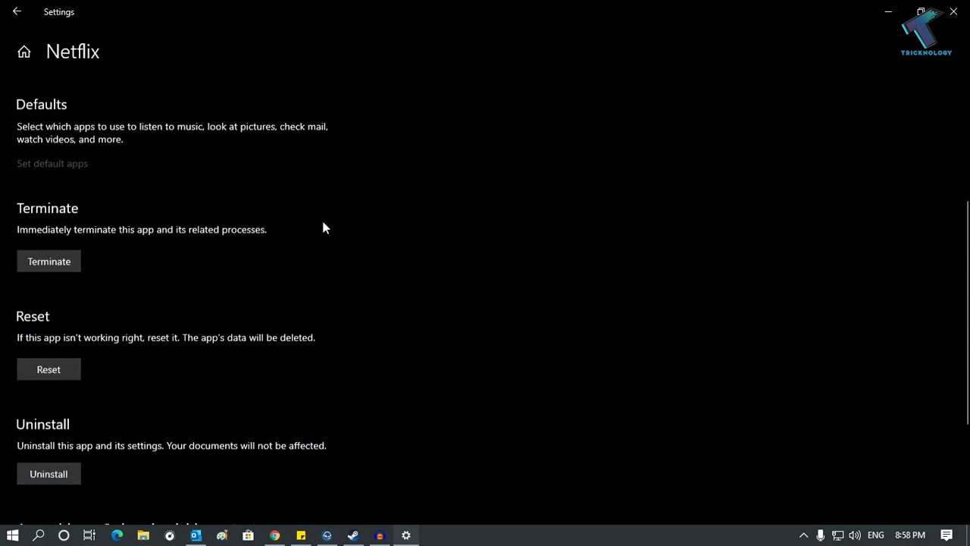
pyautogui.scroll(1, 323, 228)
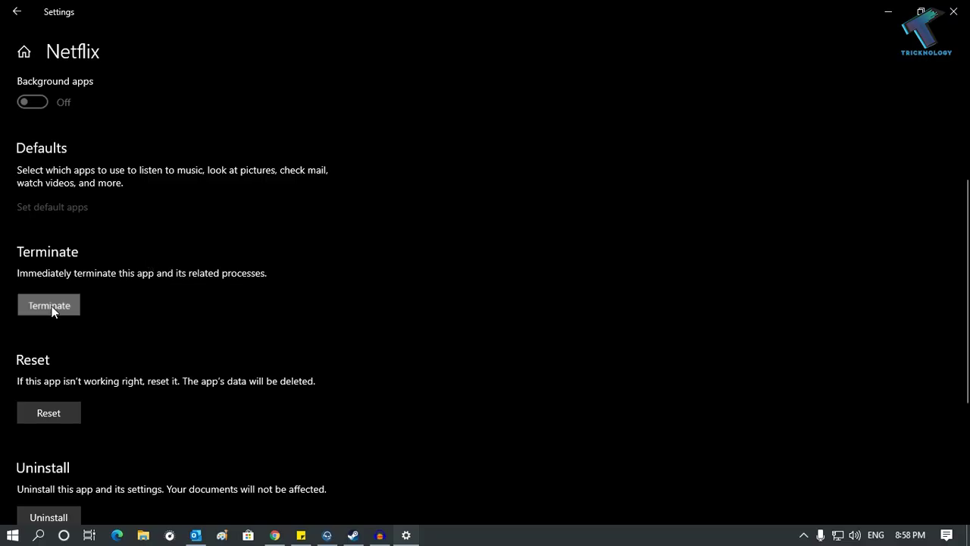
pyautogui.click(52, 310)
pyautogui.scroll(-2, 90, 306)
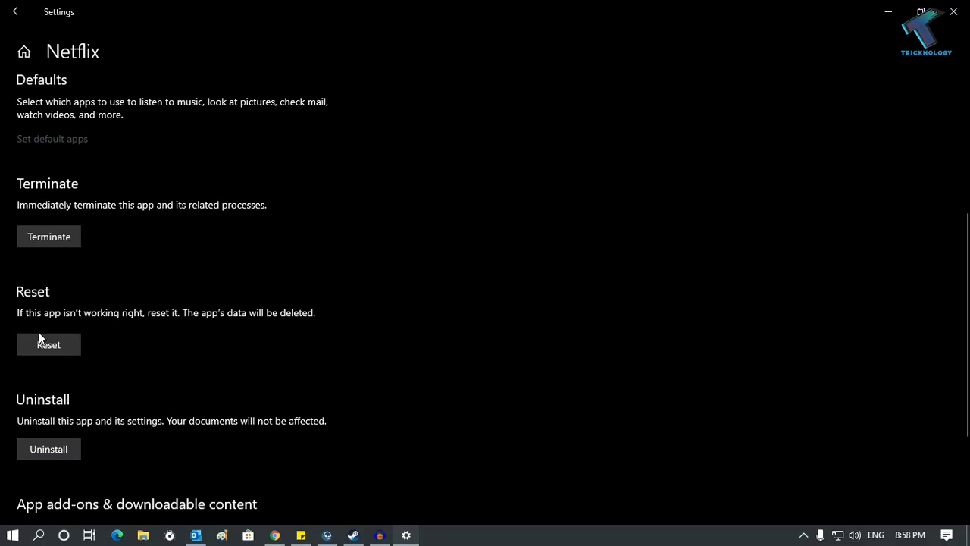
pyautogui.click(57, 343)
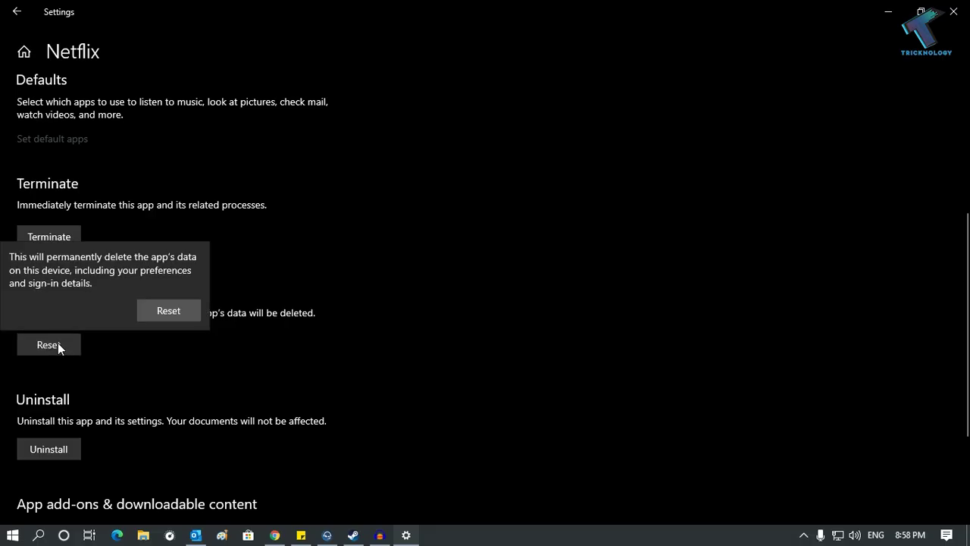
pyautogui.click(177, 316)
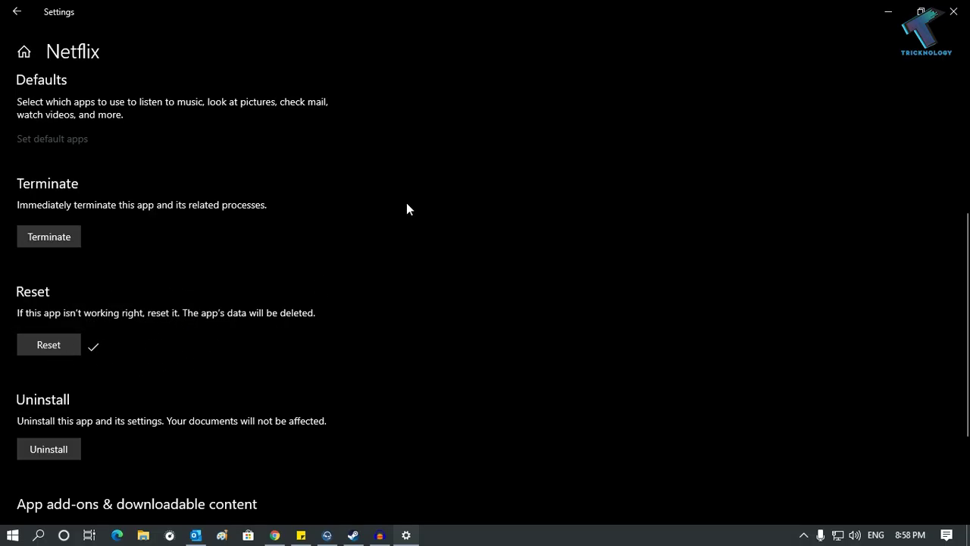
pyautogui.click(886, 13)
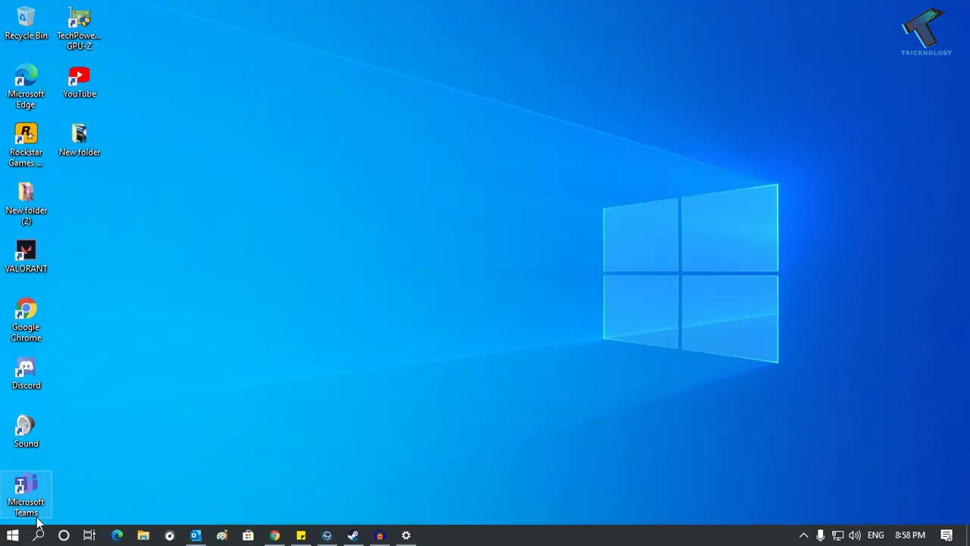
# Step: Restore the Settings window and return to the Settings home page
pyautogui.click(2, 538)
pyautogui.click(13, 475)
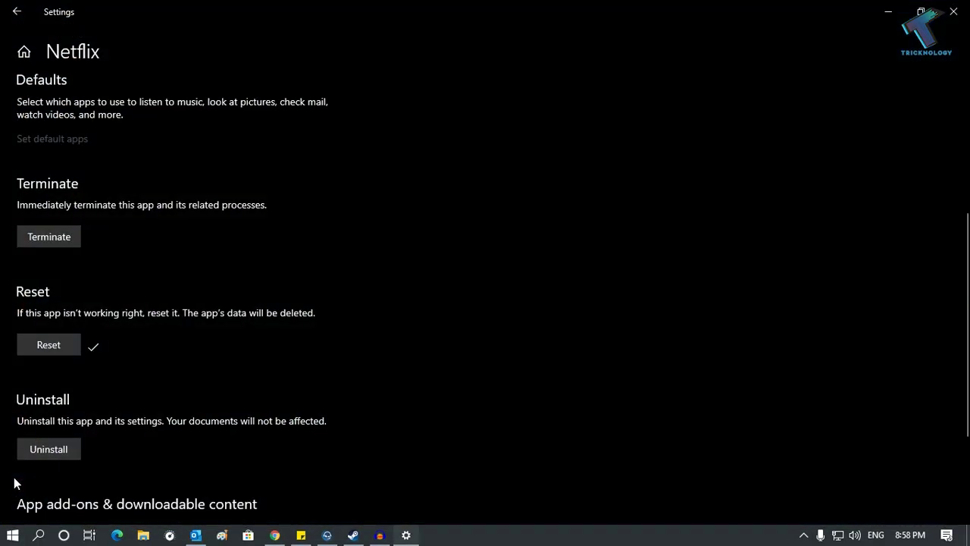
pyautogui.click(23, 15)
pyautogui.click(52, 53)
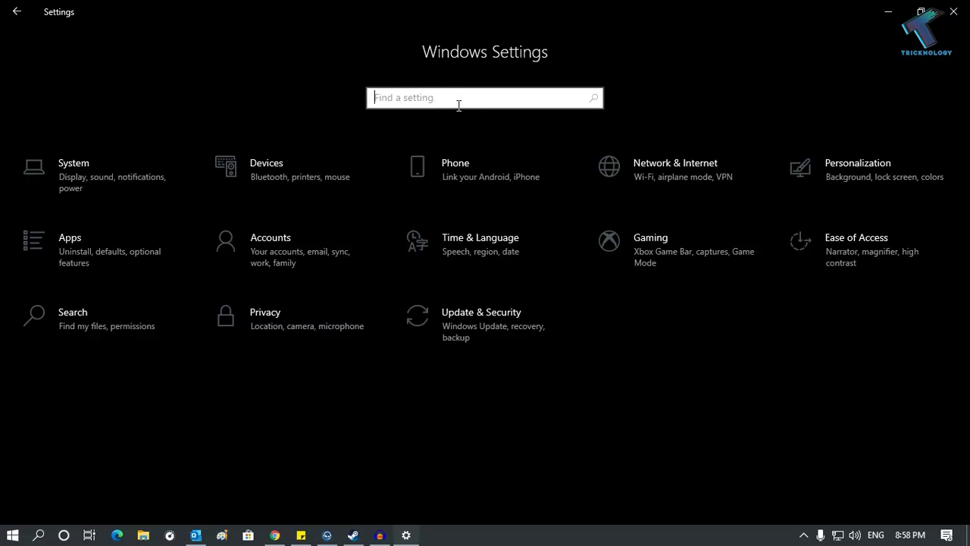
# Step: Search Settings for 'troubleshoot' and open 'Find and fix problems with Windows Store Apps'
pyautogui.write('t')
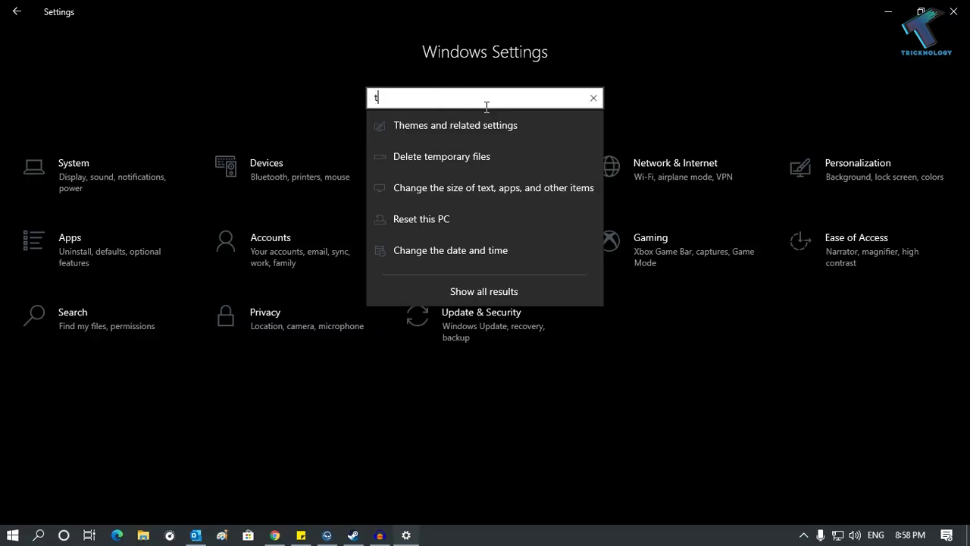
pyautogui.write('roubl')
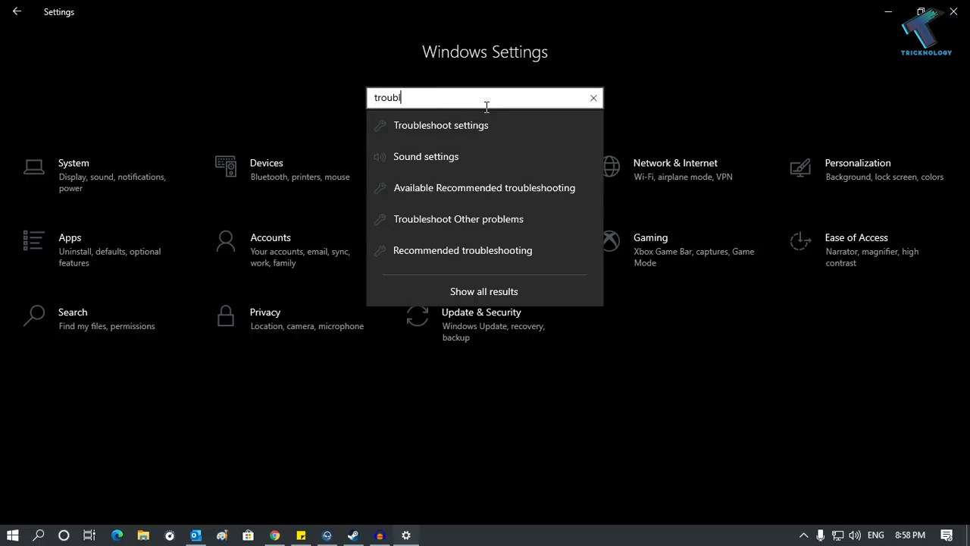
pyautogui.write('eshoot ')
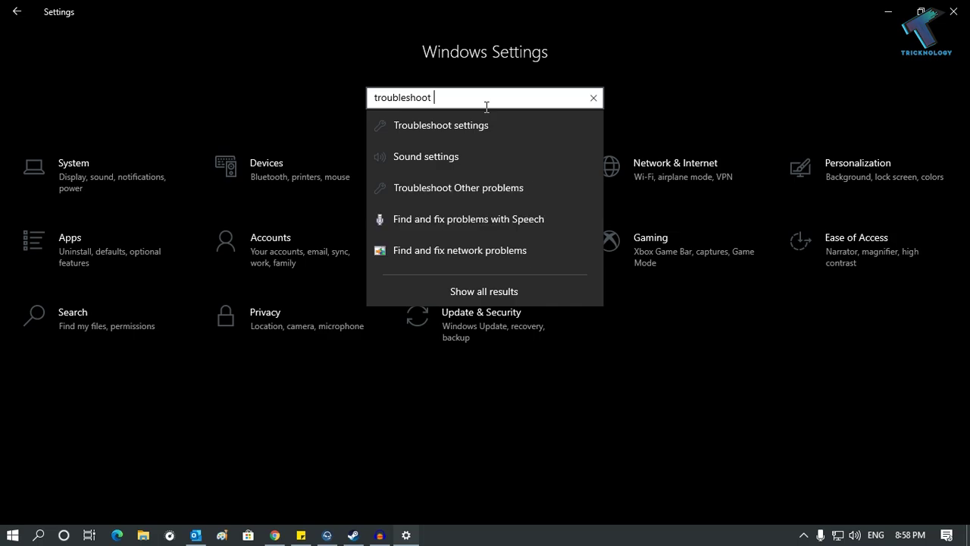
pyautogui.write('a')
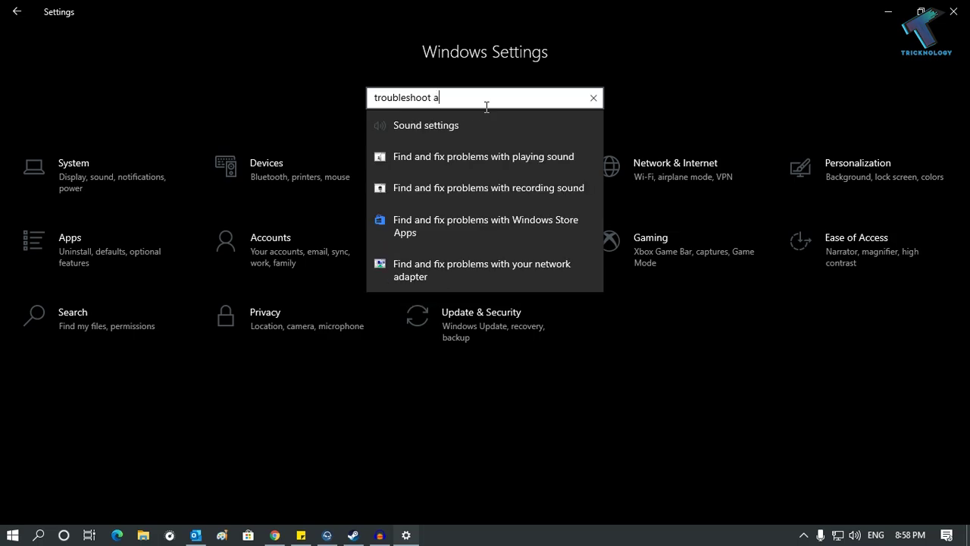
pyautogui.doubleClick(451, 108)
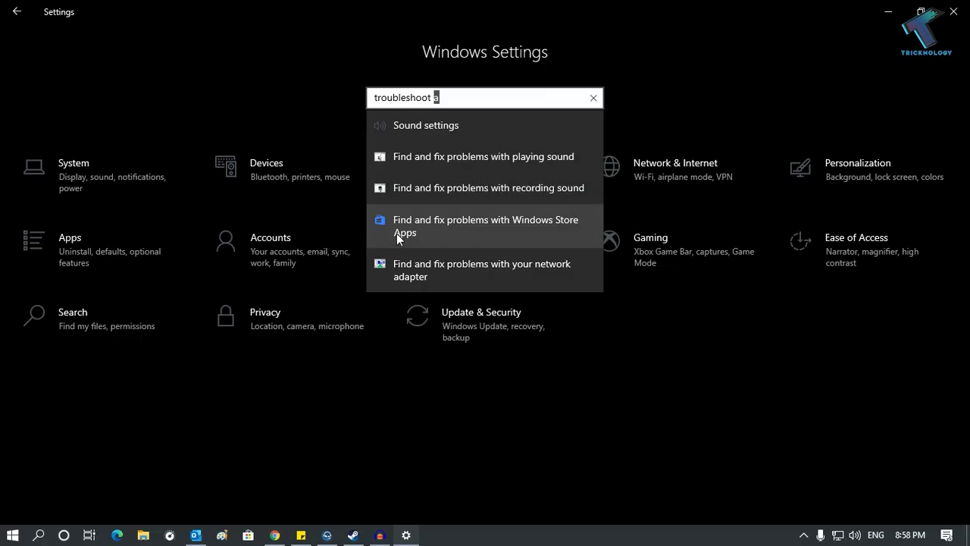
pyautogui.click(543, 230)
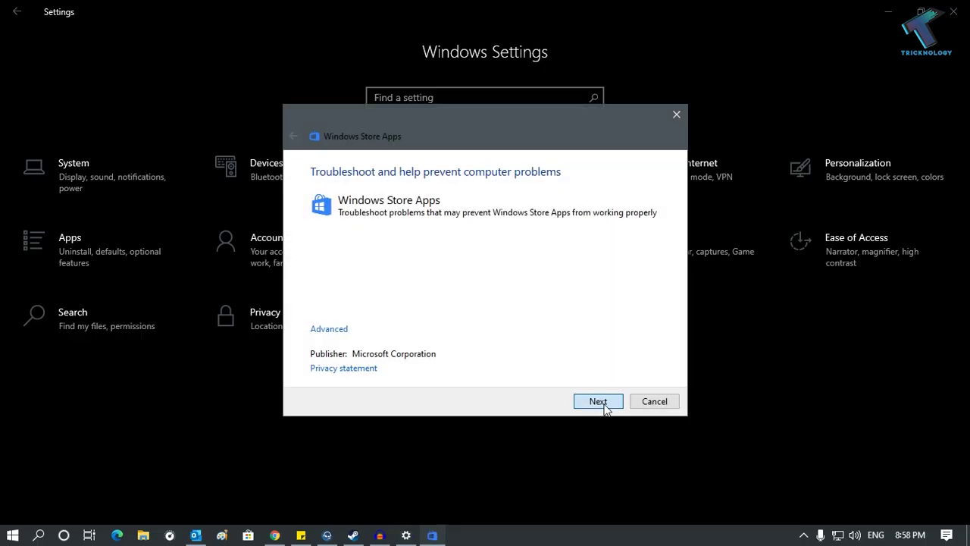
# Step: Start the Store Apps troubleshooter scan, then close it and Settings
pyautogui.click(598, 401)
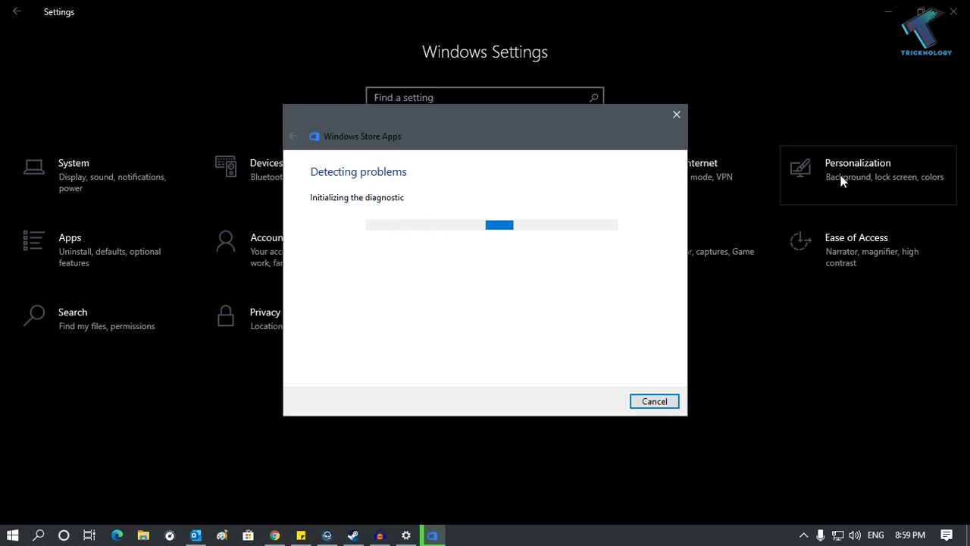
pyautogui.click(954, 21)
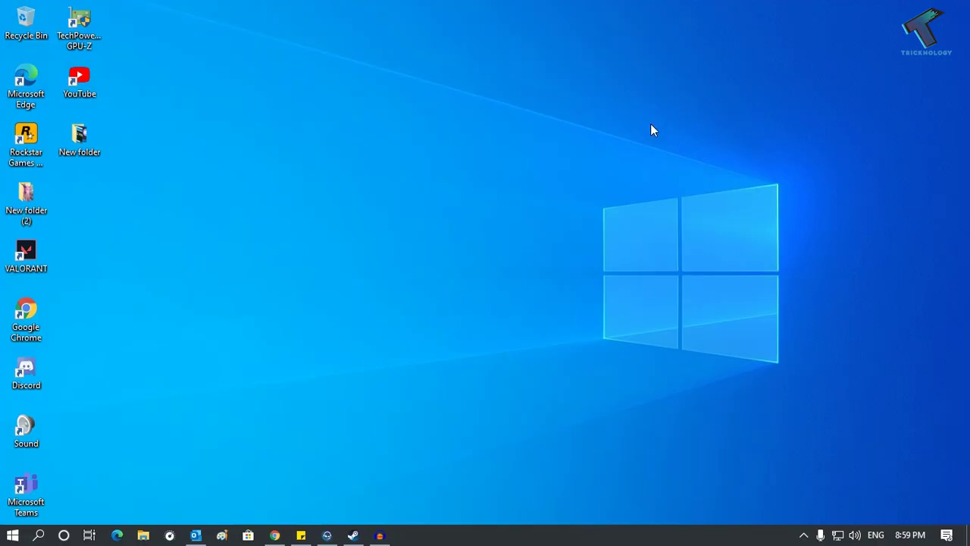
# Step: Open the %temp% folder from Start search
pyautogui.click(2, 536)
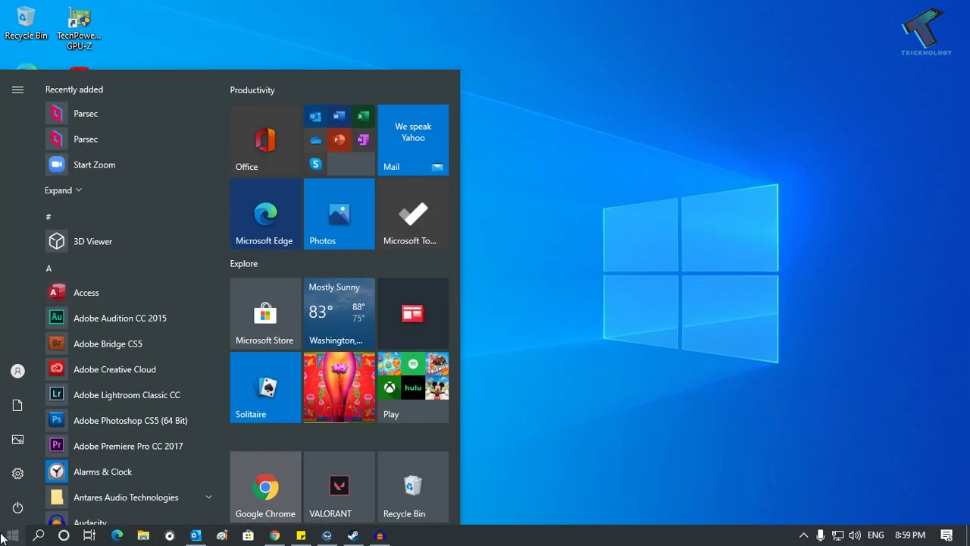
pyautogui.write('%tem')
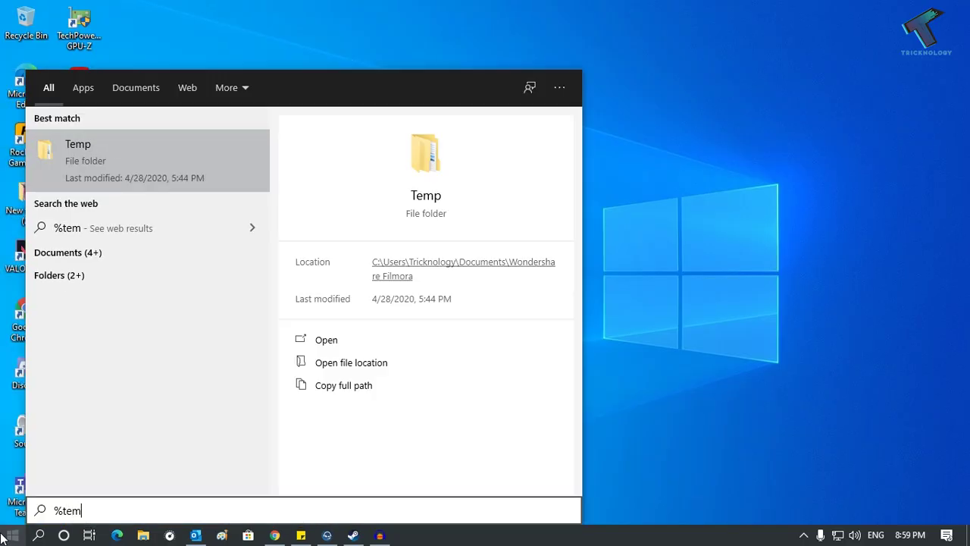
pyautogui.write('p%')
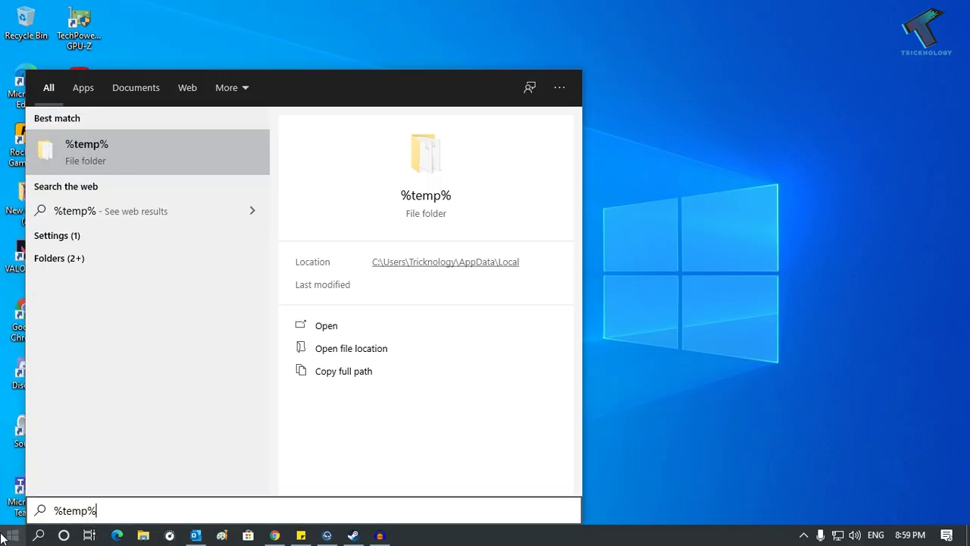
pyautogui.press('Return')
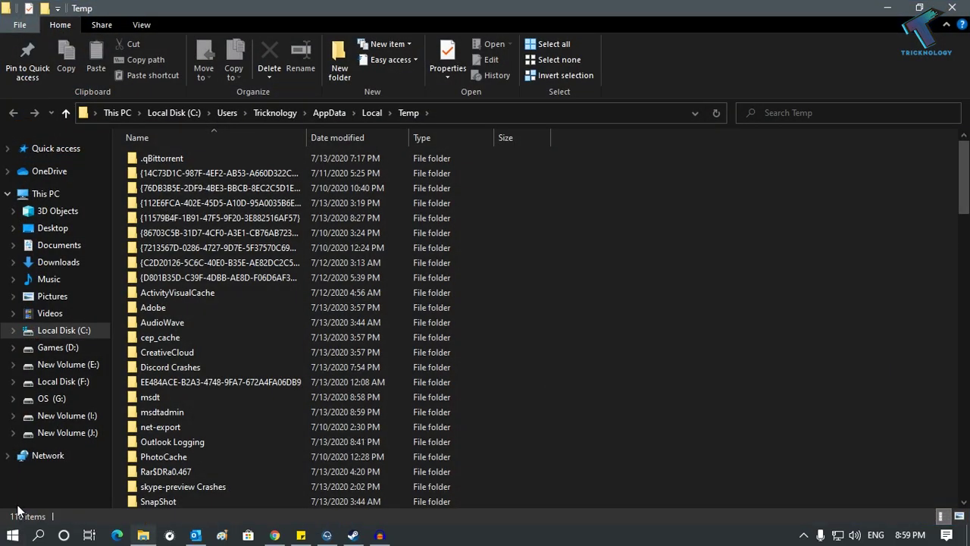
# Step: Permanently delete all 116 Temp items, skipping admin-protected folders and locked files
pyautogui.hotkey('ctrl', 'a')
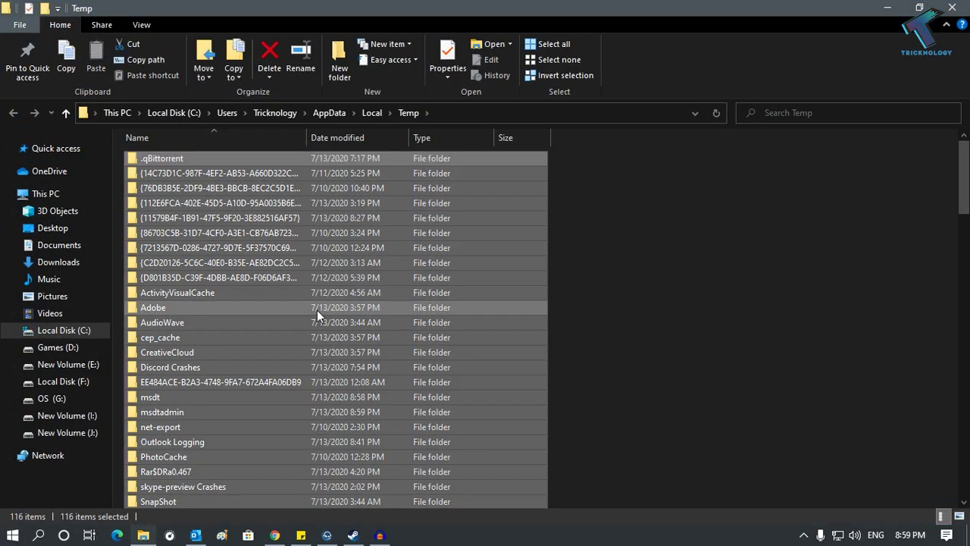
pyautogui.hotkey('shift', 'Delete')
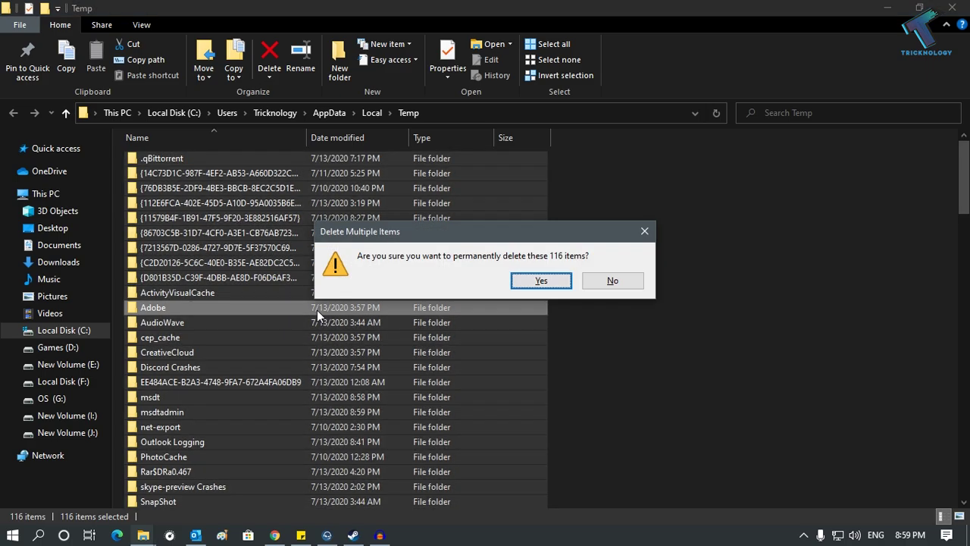
pyautogui.press('Return')
pyautogui.click(350, 179)
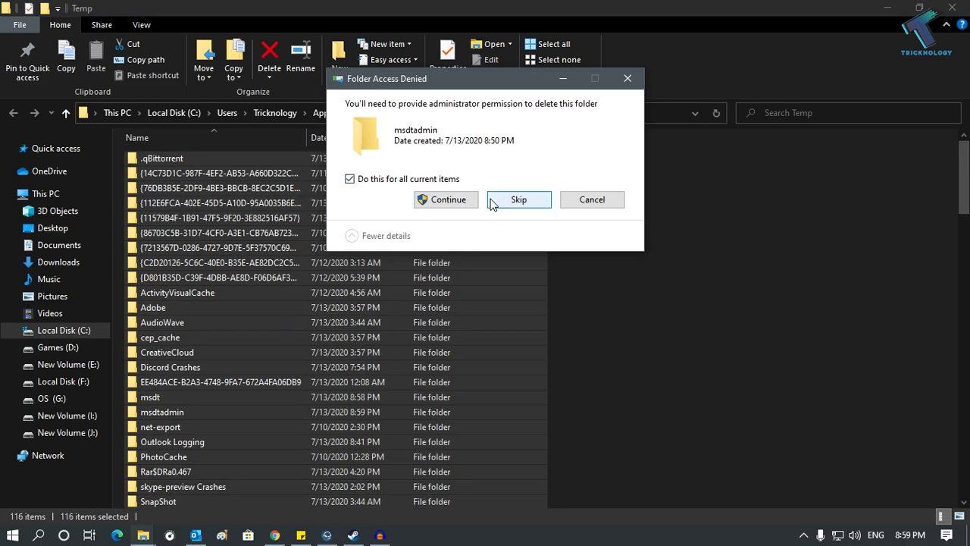
pyautogui.click(462, 202)
pyautogui.moveTo(446, 75); pyautogui.dragTo(666, 87)
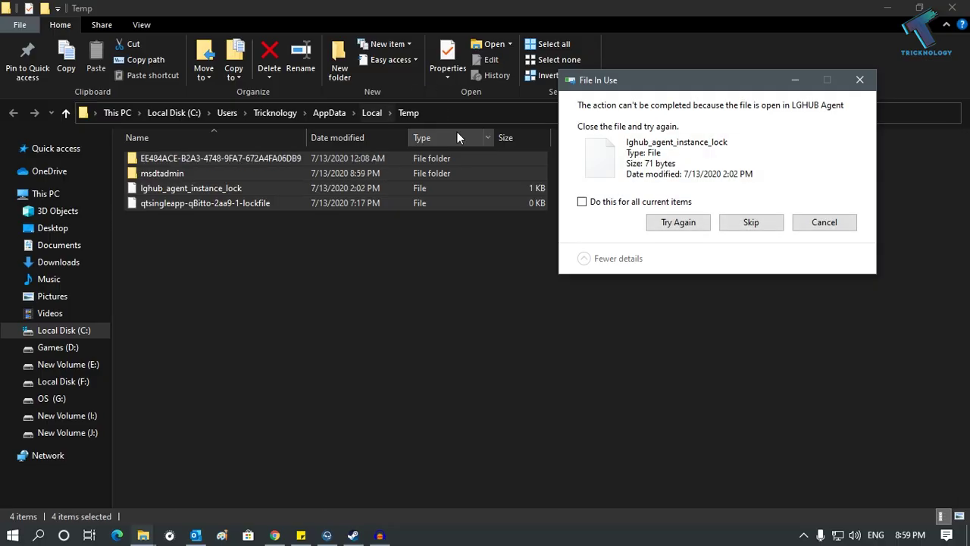
pyautogui.click(777, 222)
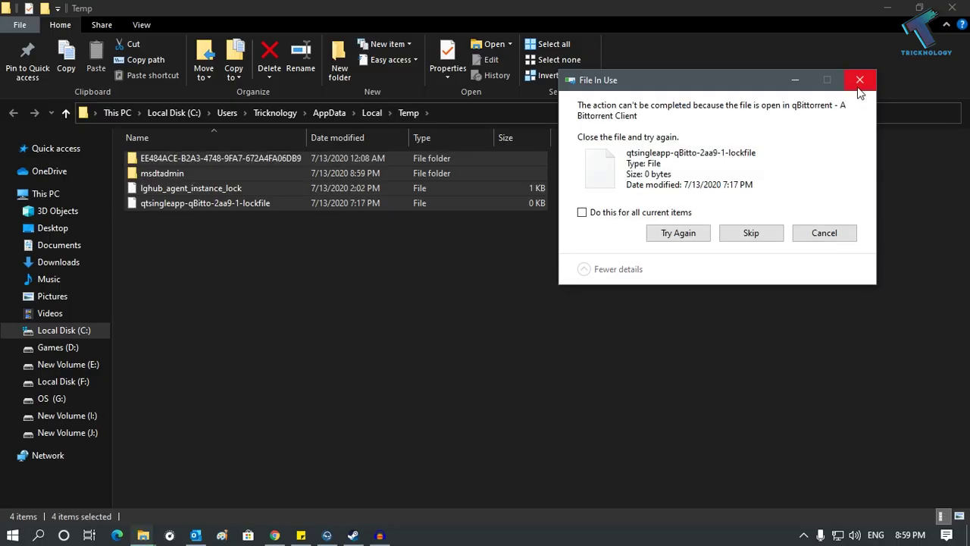
pyautogui.click(811, 234)
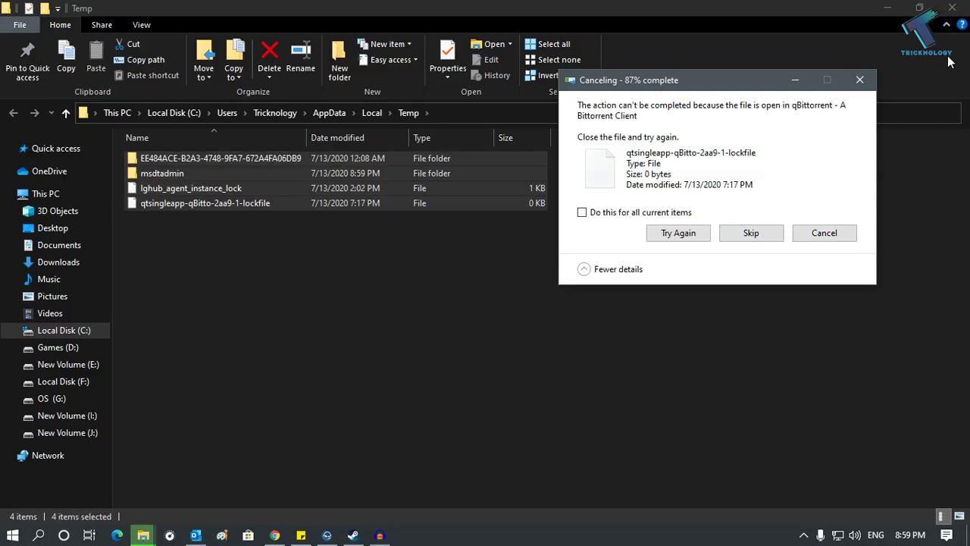
pyautogui.click(825, 233)
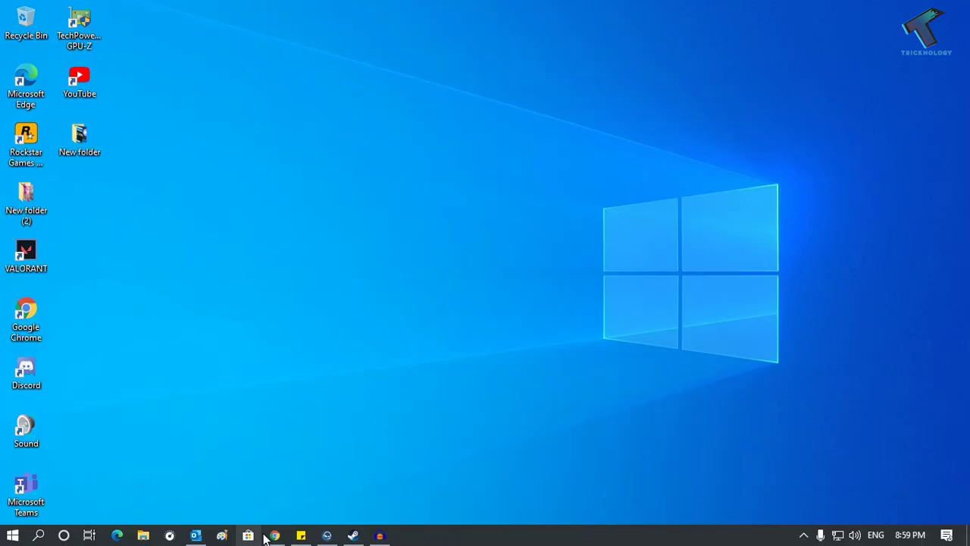
# Step: Search Microsoft Store for 'netflix' and launch Netflix from its product page
pyautogui.click(248, 534)
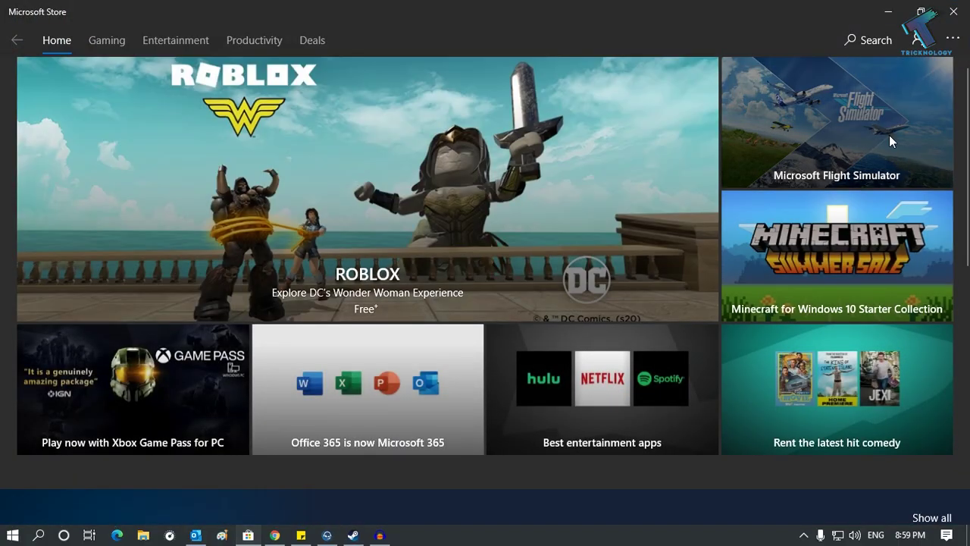
pyautogui.click(880, 39)
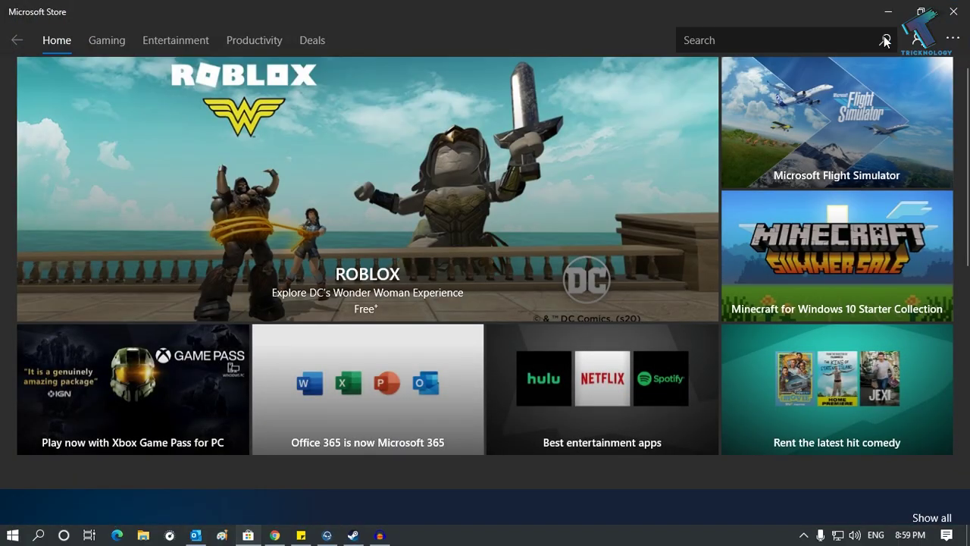
pyautogui.click(809, 47)
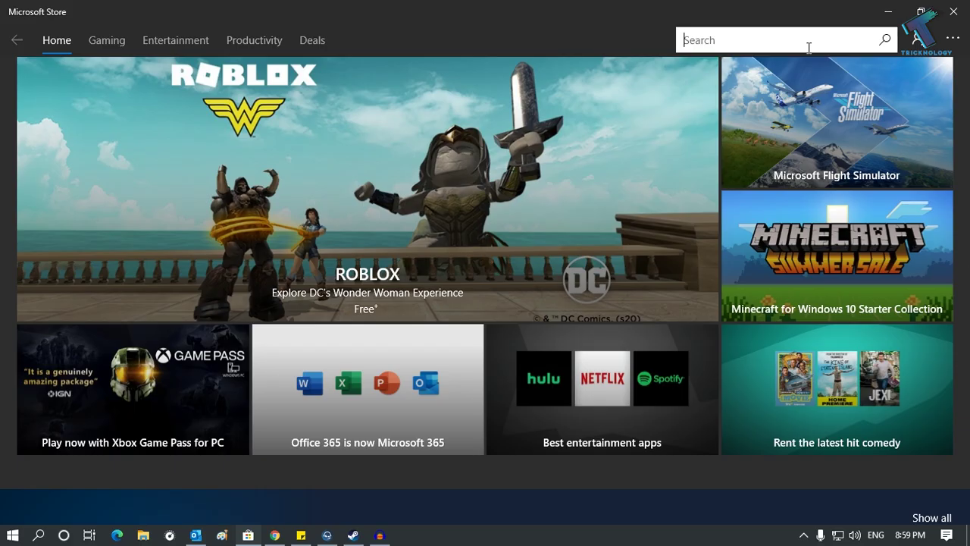
pyautogui.write('netflix')
pyautogui.click(693, 91)
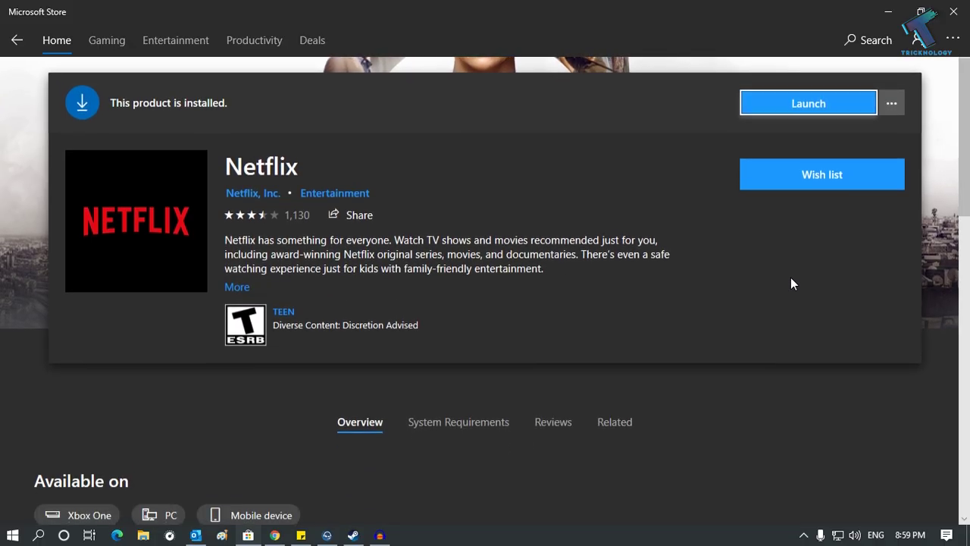
pyautogui.click(819, 260)
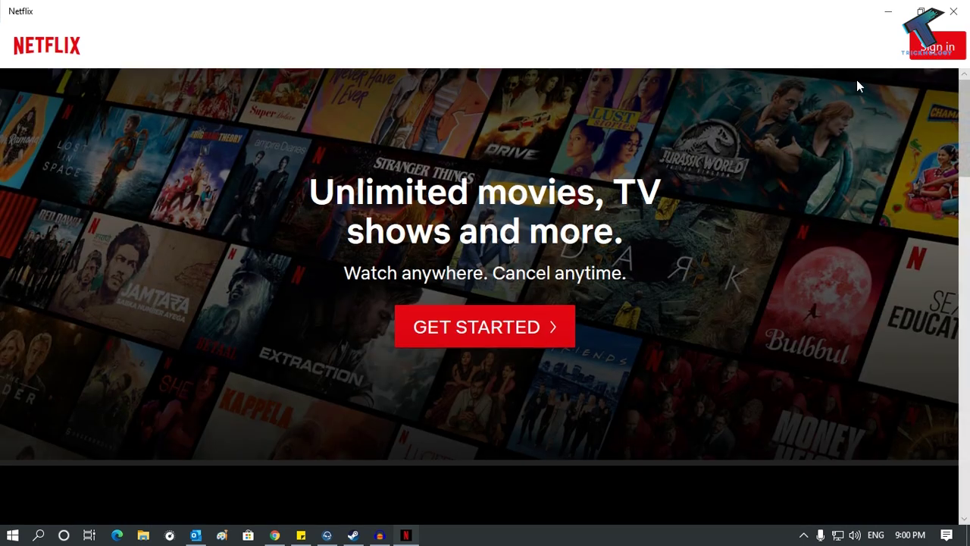
# Step: Sign in to Netflix with the account e-mail address and password
pyautogui.click(930, 53)
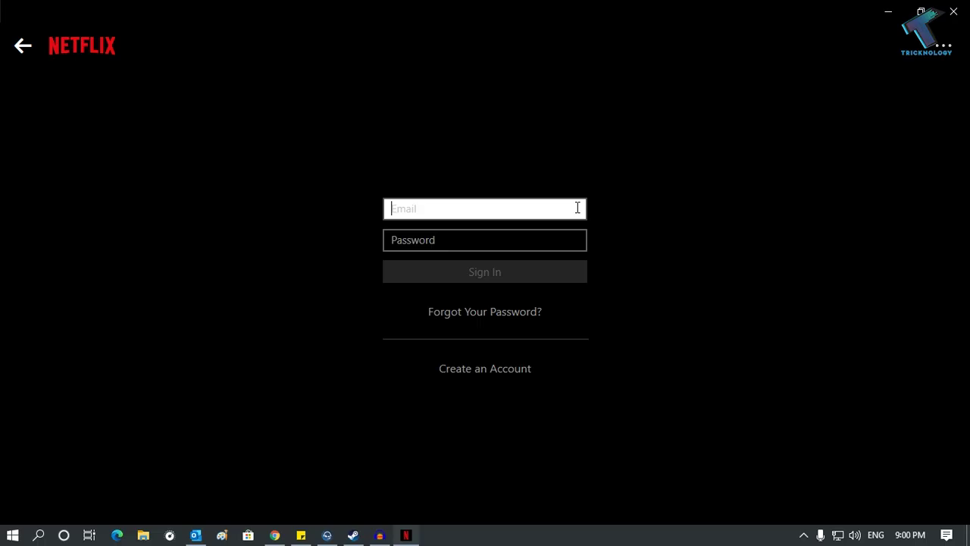
pyautogui.write('sum')
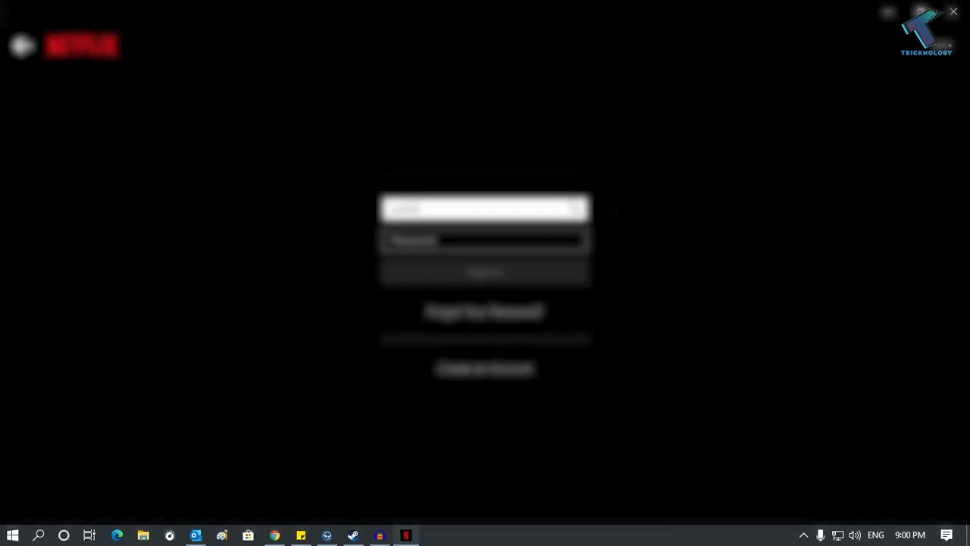
pyautogui.write('ita')
pyautogui.press('BackSpace')
pyautogui.press('BackSpace')
pyautogui.press('BackSpace')
pyautogui.press('BackSpace')
pyautogui.press('BackSpace')
pyautogui.press('BackSpace')
pyautogui.press('BackSpace')
pyautogui.press('BackSpace')
pyautogui.press('BackSpace')
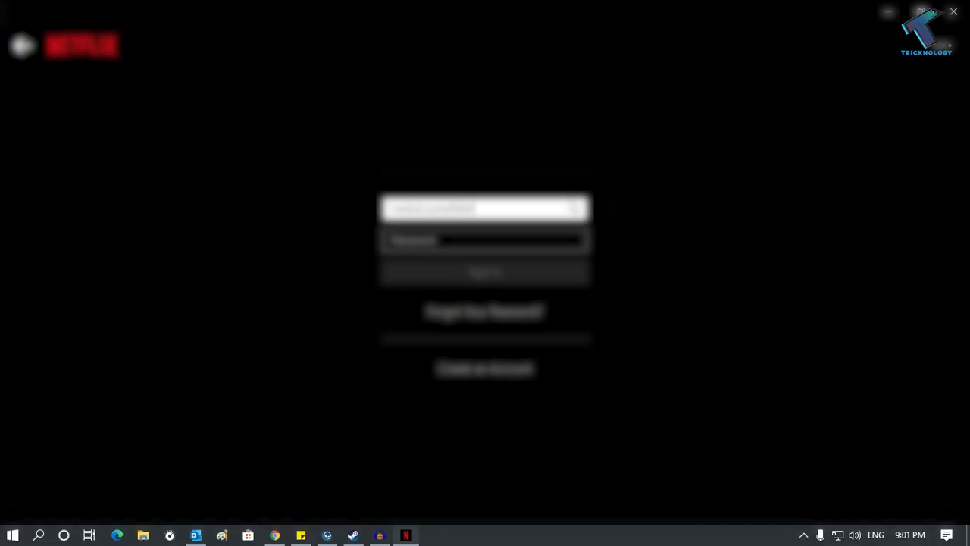
pyautogui.click(485, 240)
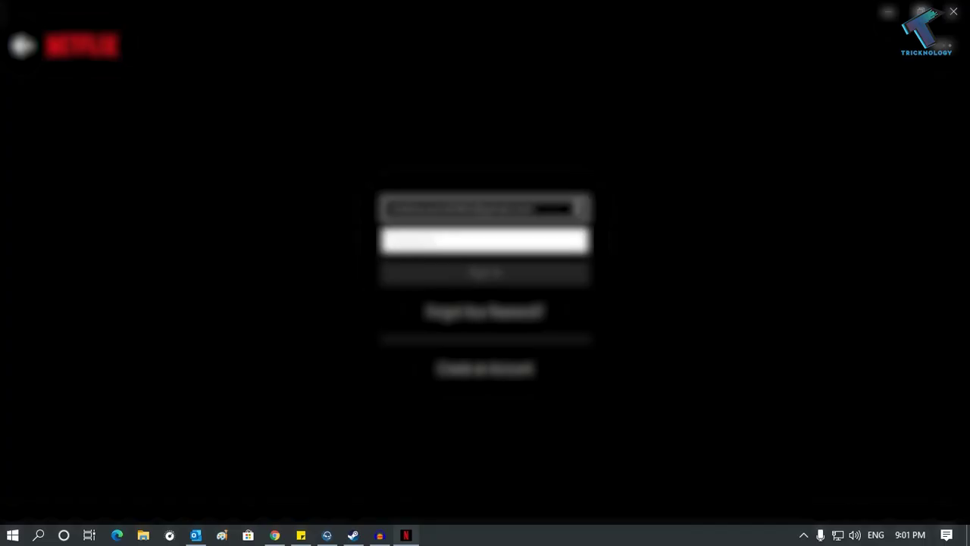
pyautogui.write('*****')
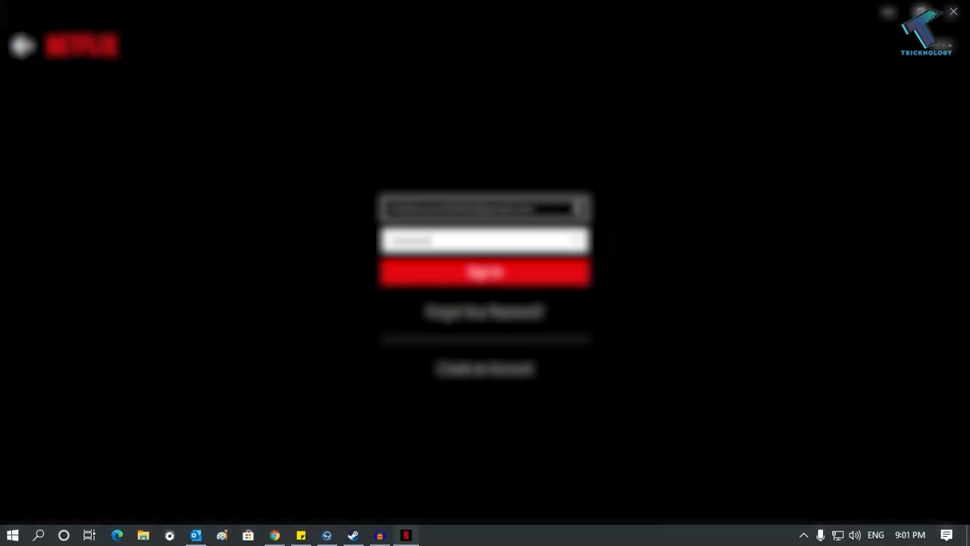
pyautogui.write('**')
pyautogui.press('Return')
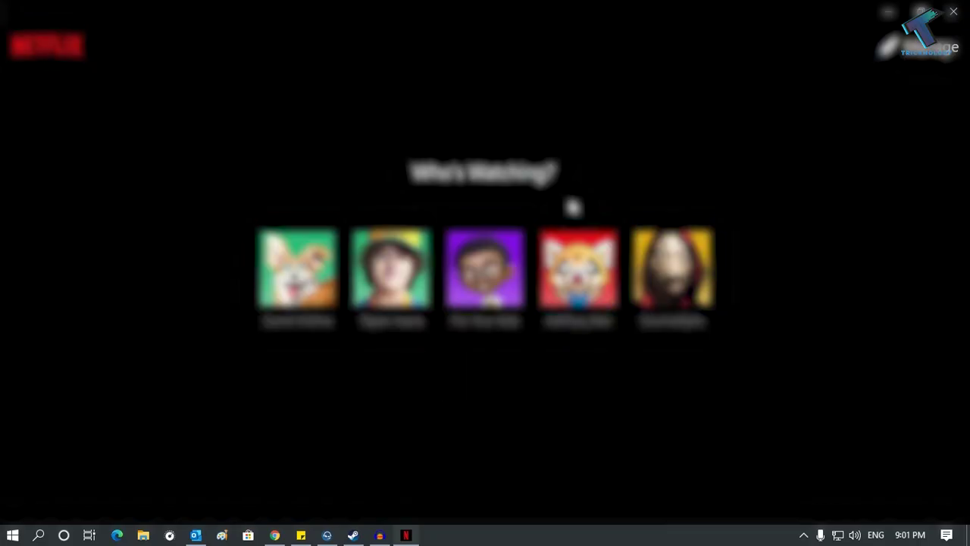
# Step: Choose the second profile and dismiss the Download & Go notice
pyautogui.click(402, 282)
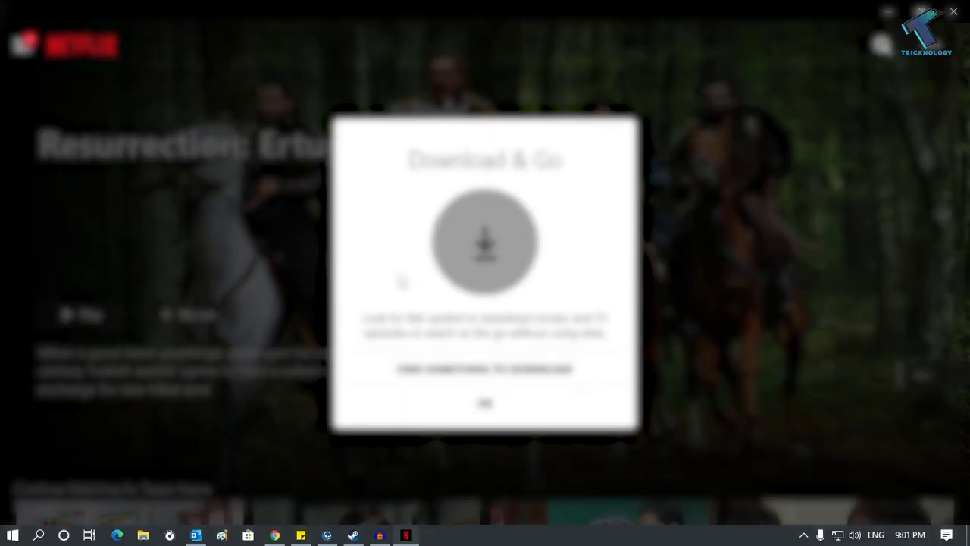
pyautogui.click(485, 402)
pyautogui.scroll(-15, 498, 413)
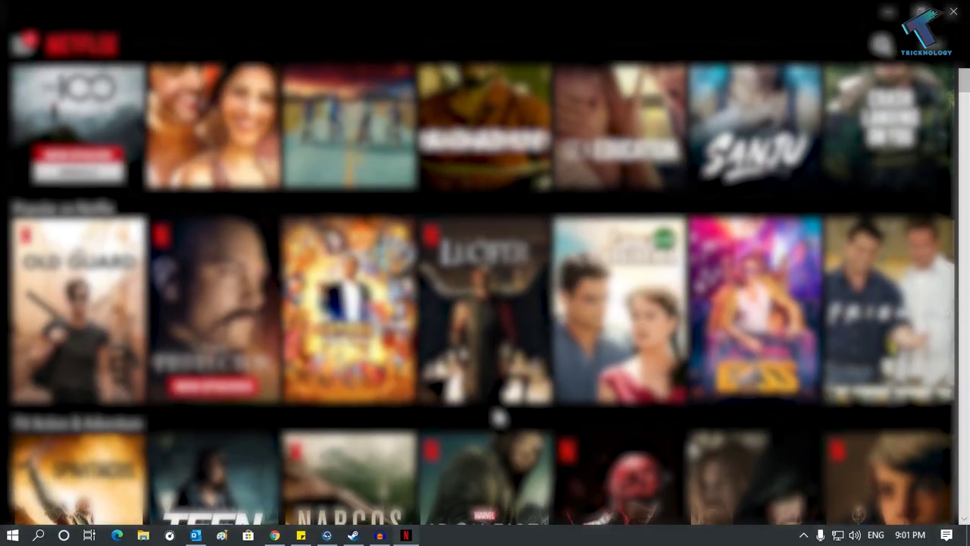